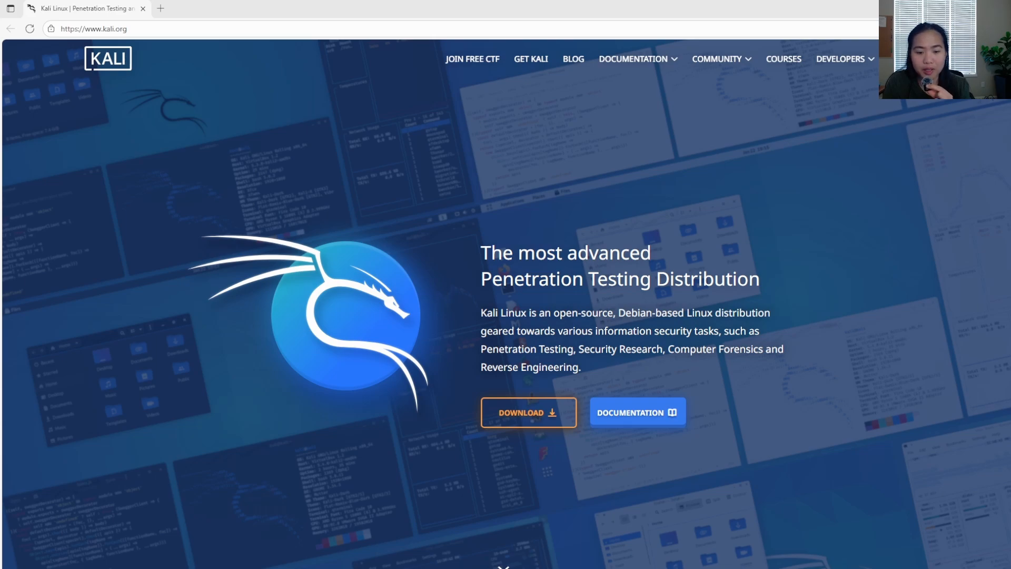
Step: Look through the Kali Linux homepage and open its download page
scroll(699, 378, "down", 5)
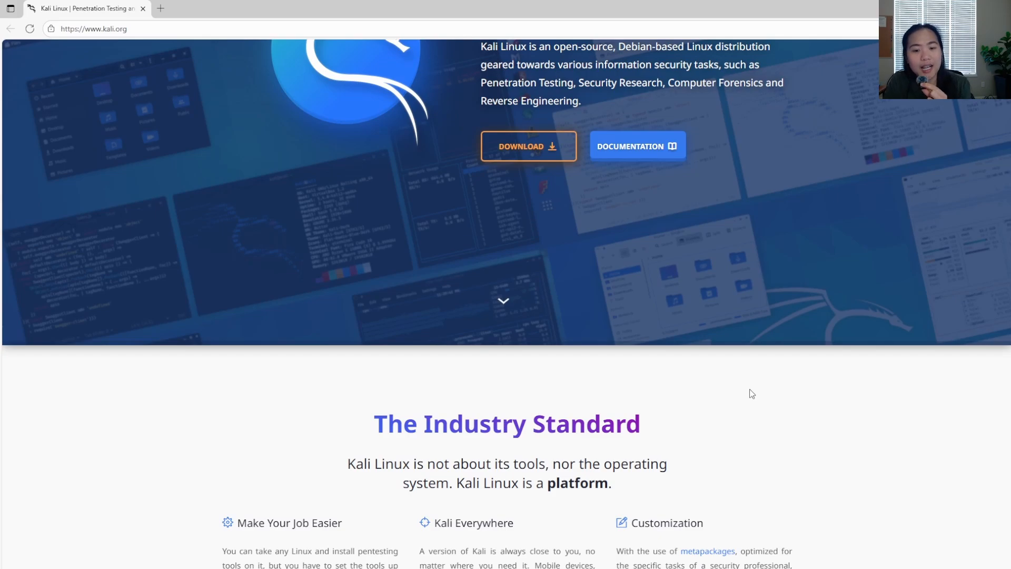
scroll(751, 393, "down", 5)
scroll(751, 393, "down", 8)
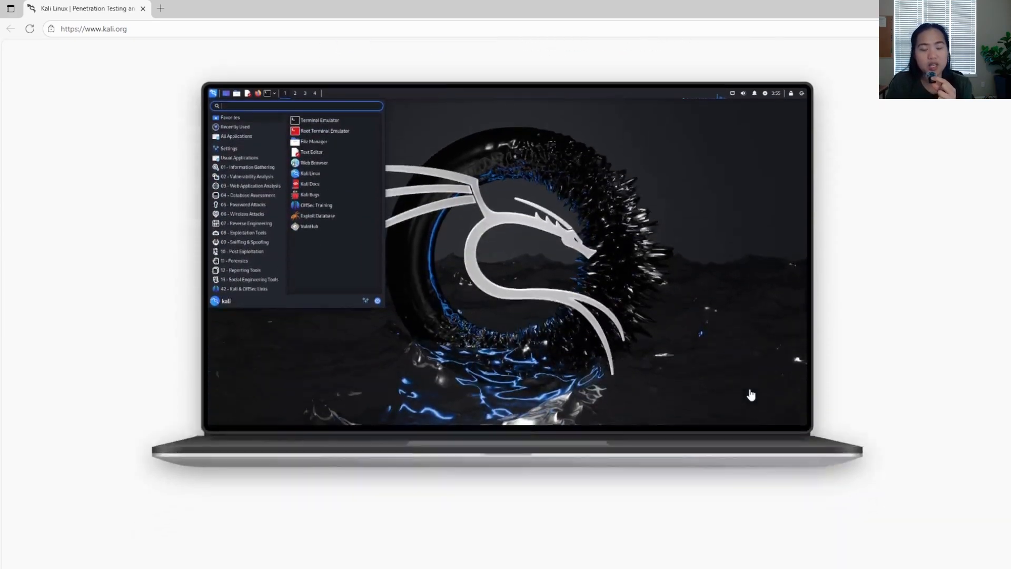
scroll(750, 394, "down", 7)
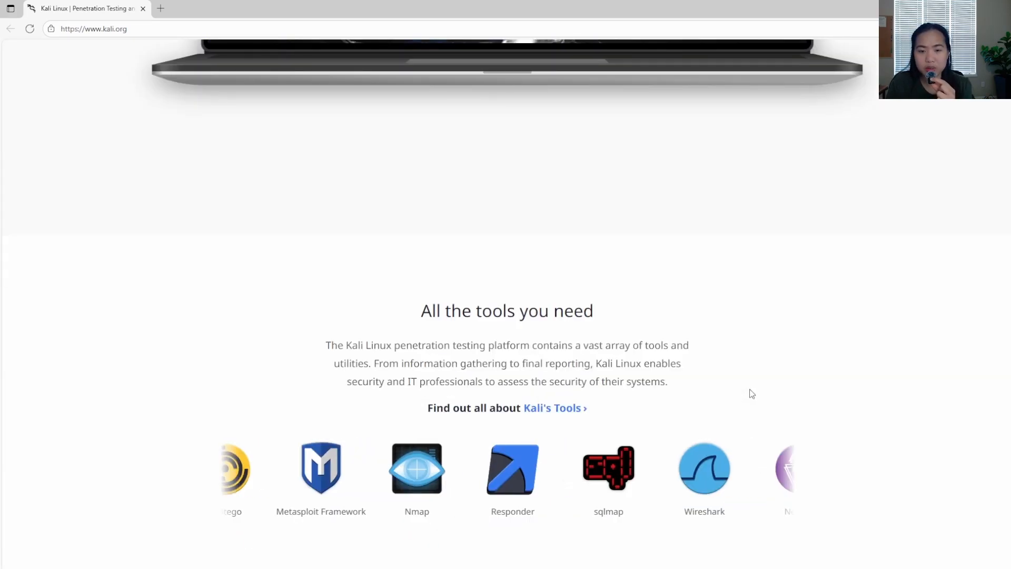
scroll(750, 393, "up", 20)
scroll(749, 394, "up", 4)
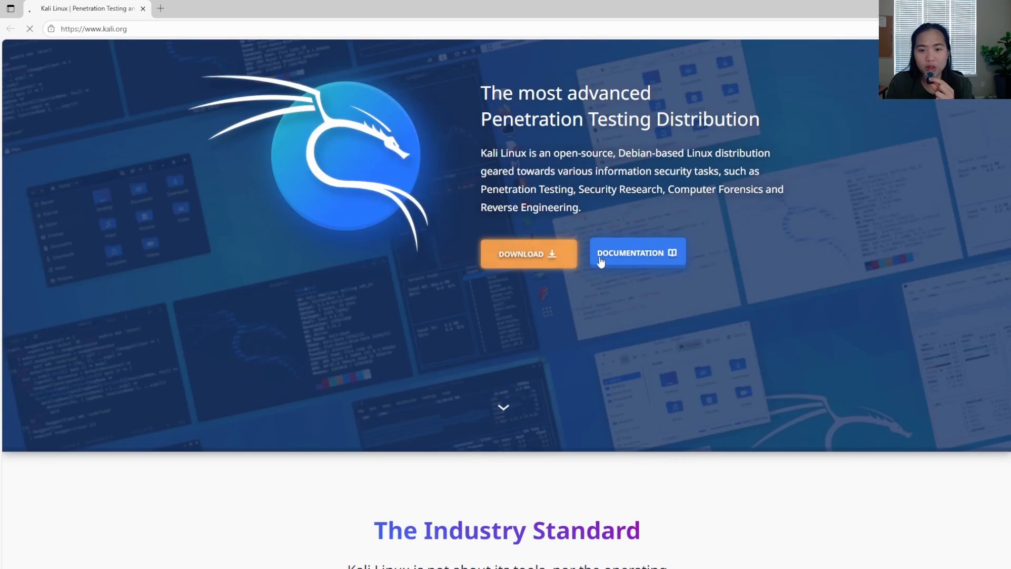
left_click(512, 250)
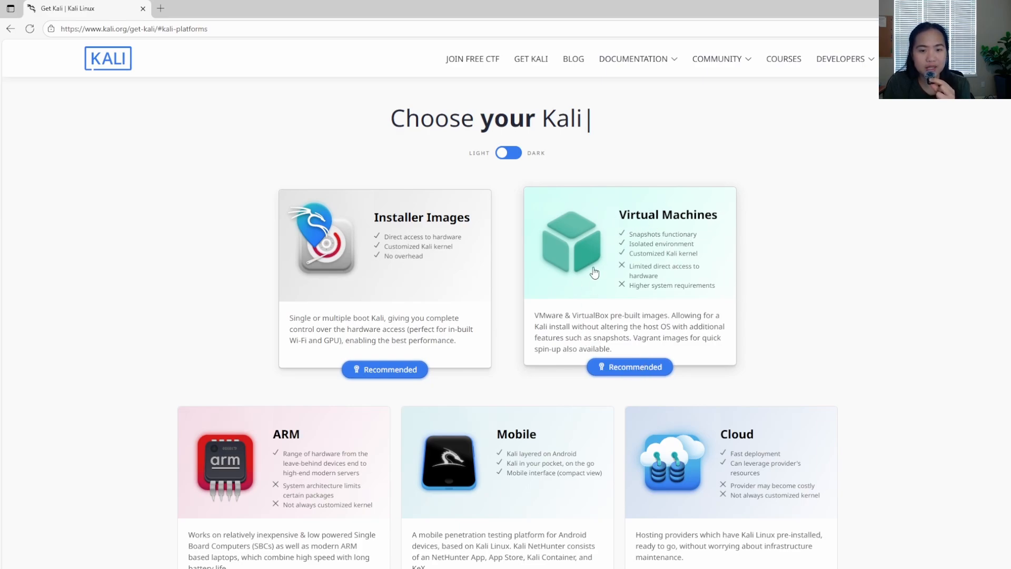
Step: Choose the Virtual Machines platform and download the recommended pre-built VirtualBox image
scroll(643, 262, "down", 1)
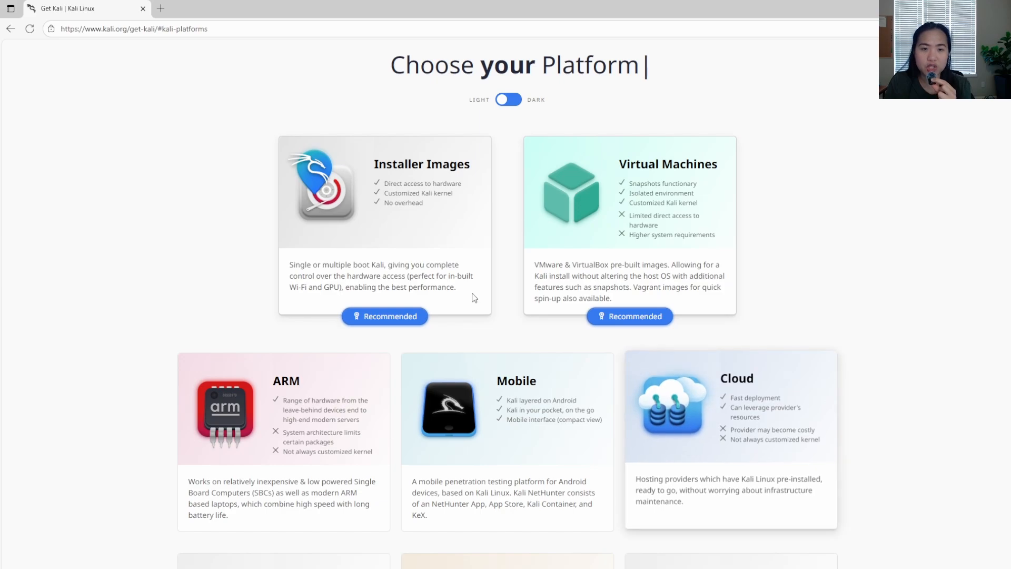
scroll(547, 427, "down", 3)
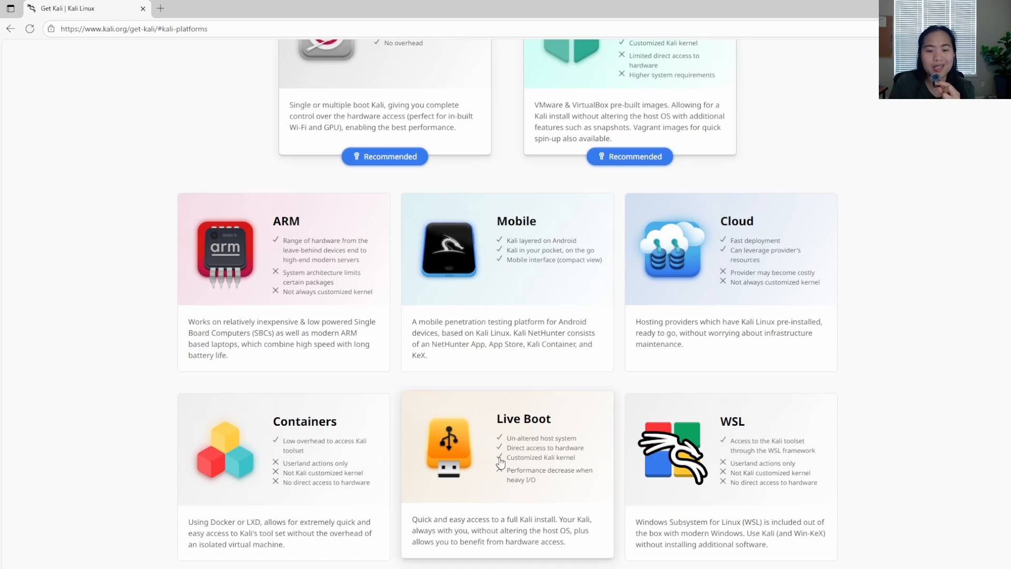
scroll(500, 463, "up", 3)
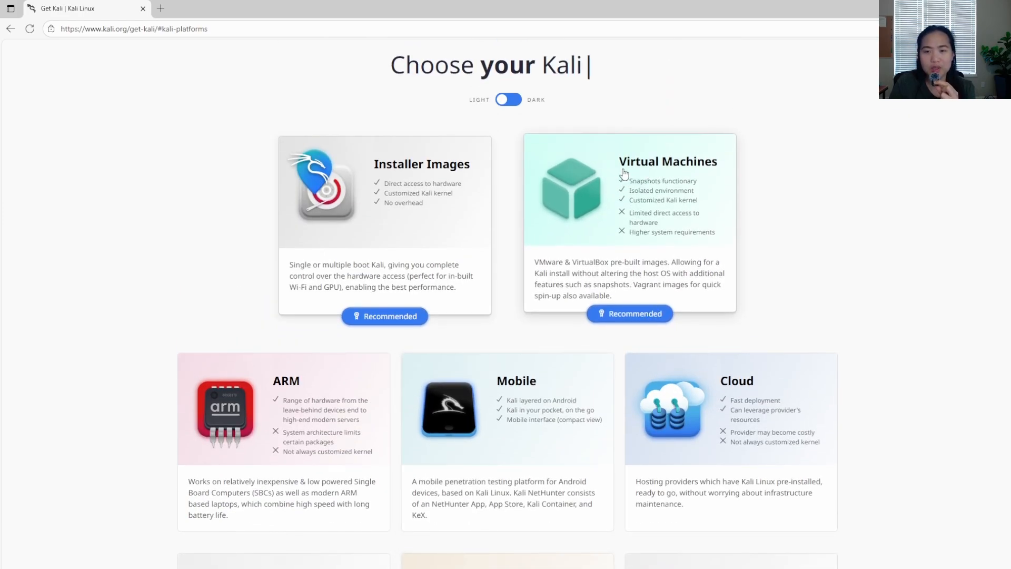
left_click(637, 314)
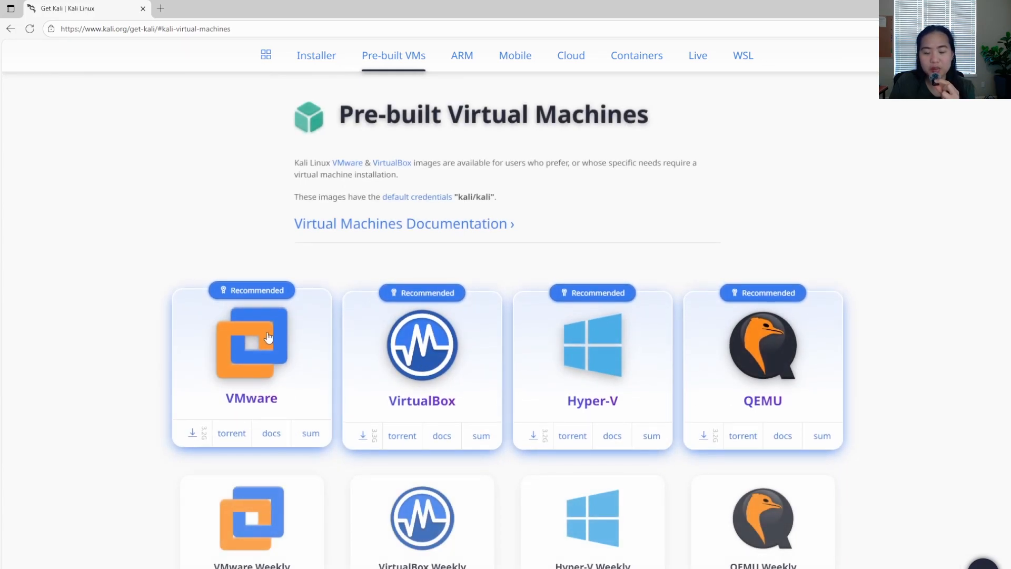
scroll(259, 379, "down", 1)
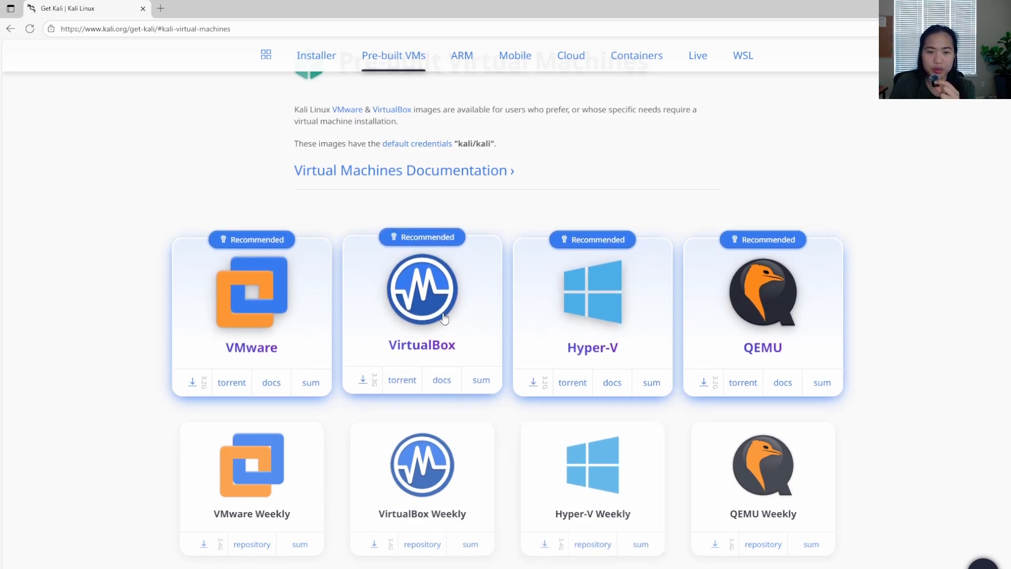
left_click(362, 380)
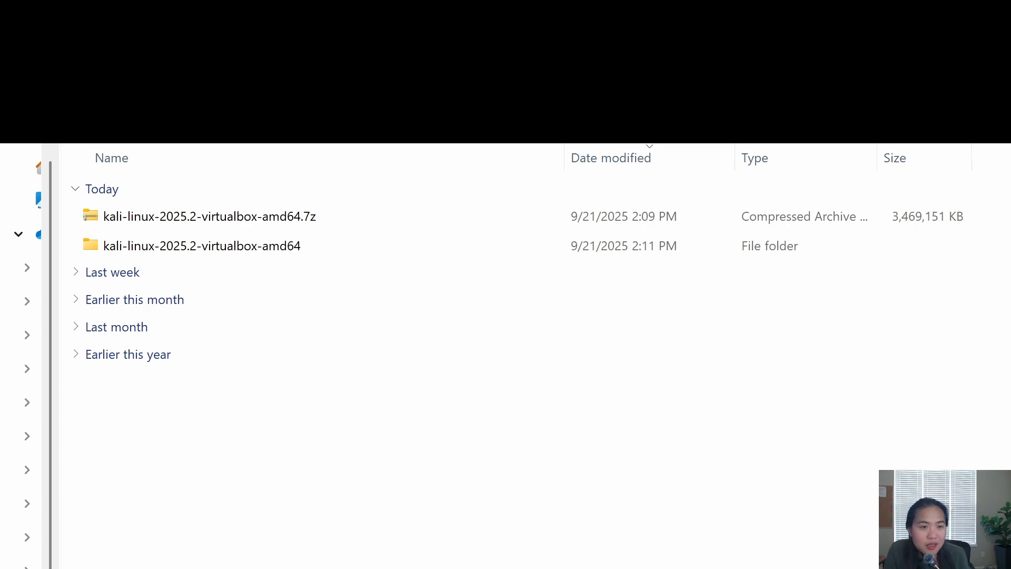
Step: In the file manager, open the extracted kali-linux-2025.2-virtualbox-amd64 folder and the folder of the same name inside it
left_click(191, 215)
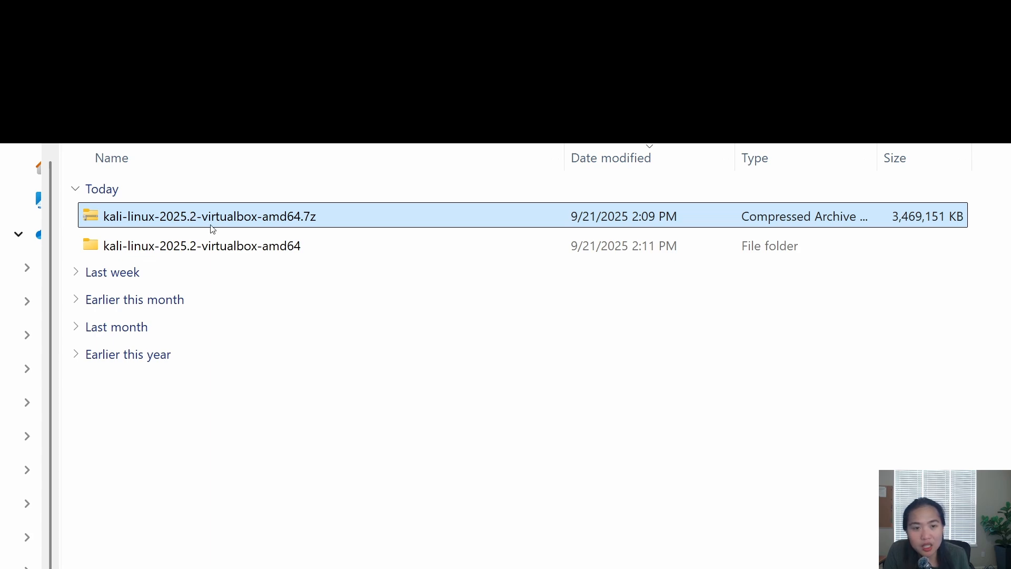
left_click(198, 248)
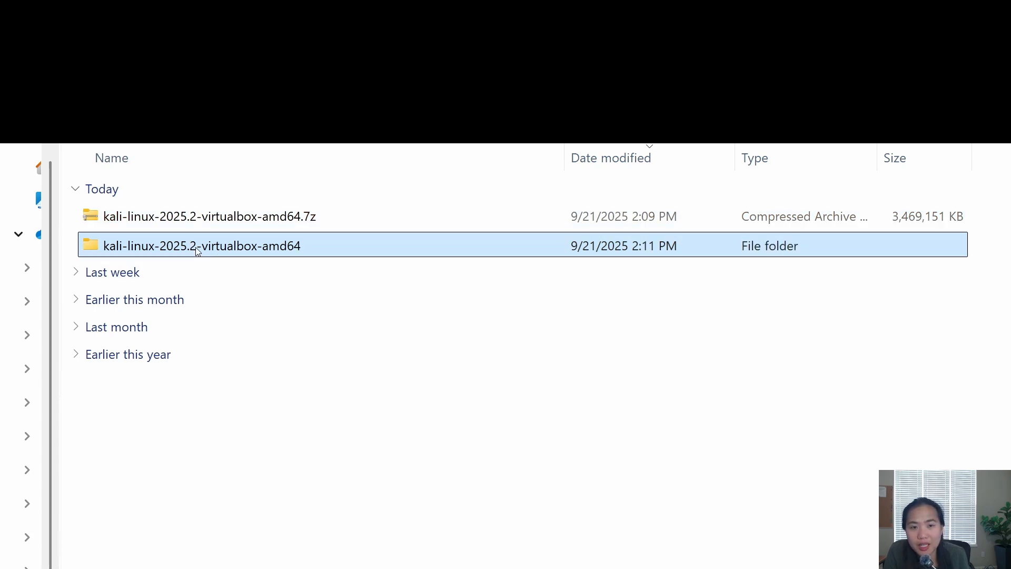
double_click(198, 251)
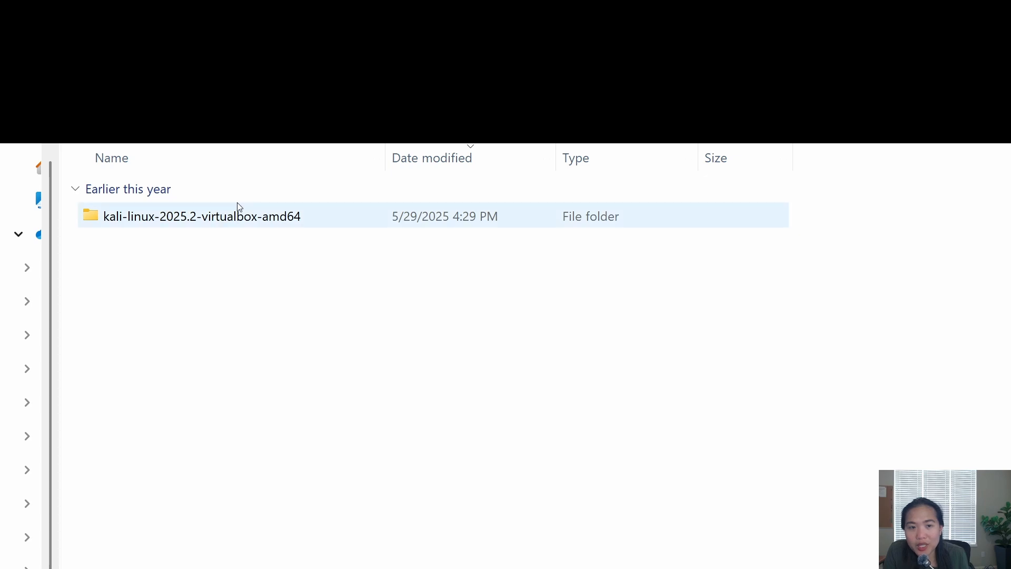
left_click(233, 225)
double_click(234, 221)
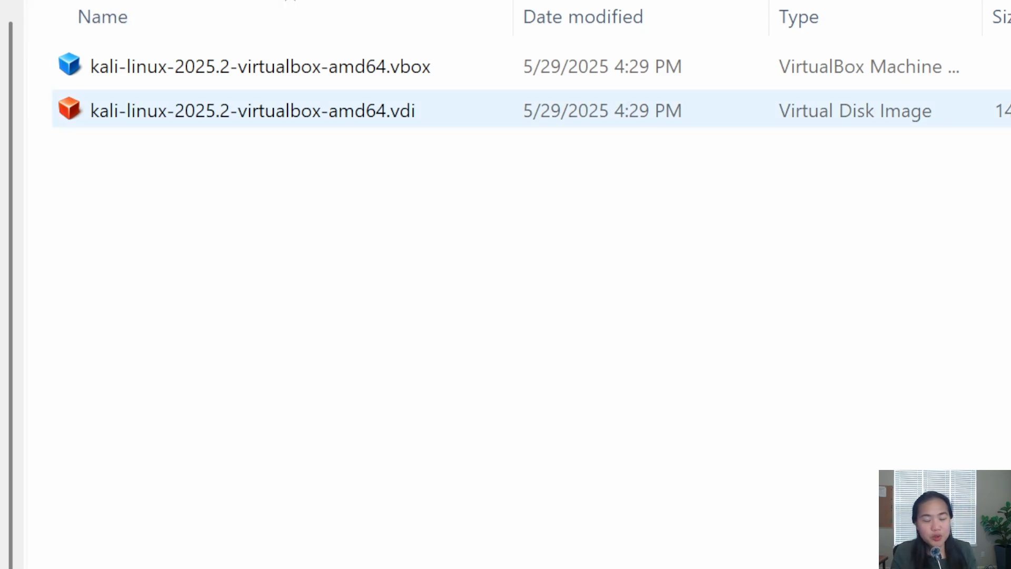
Step: Examine the full name and extension of the kali-linux-2025.2-virtualbox-amd64.vbox machine file
left_click(385, 73)
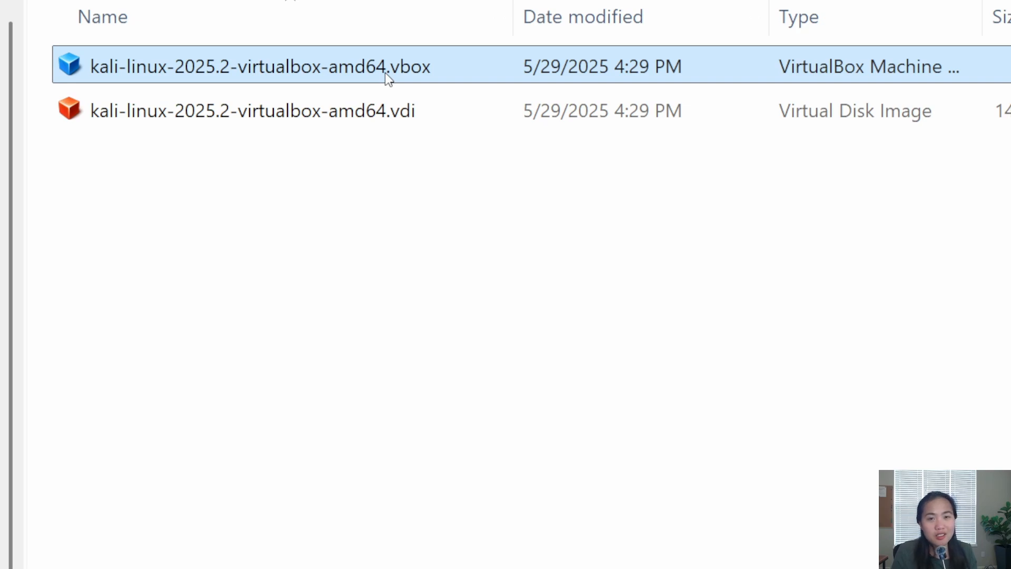
left_click(261, 68)
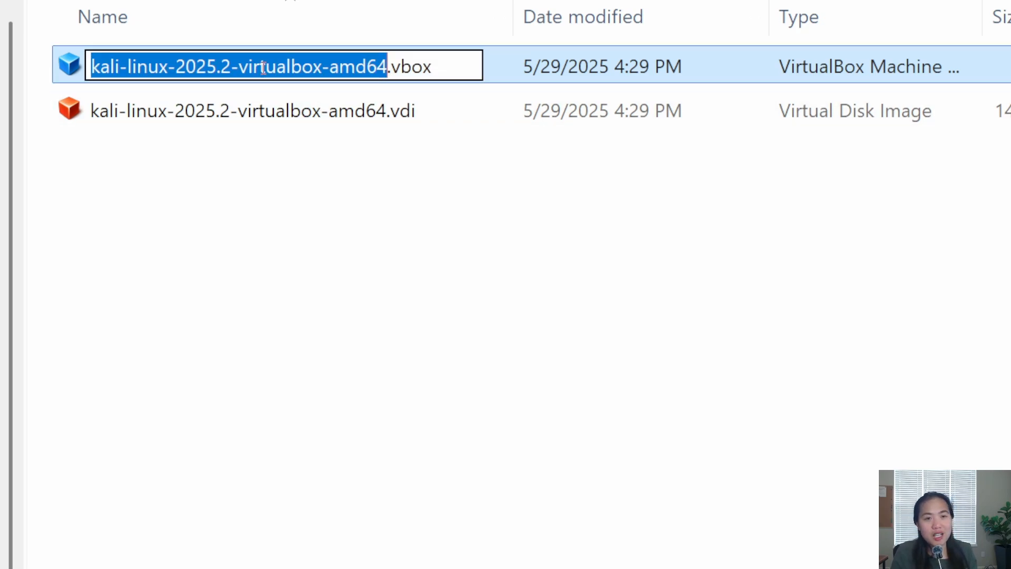
left_click(463, 70)
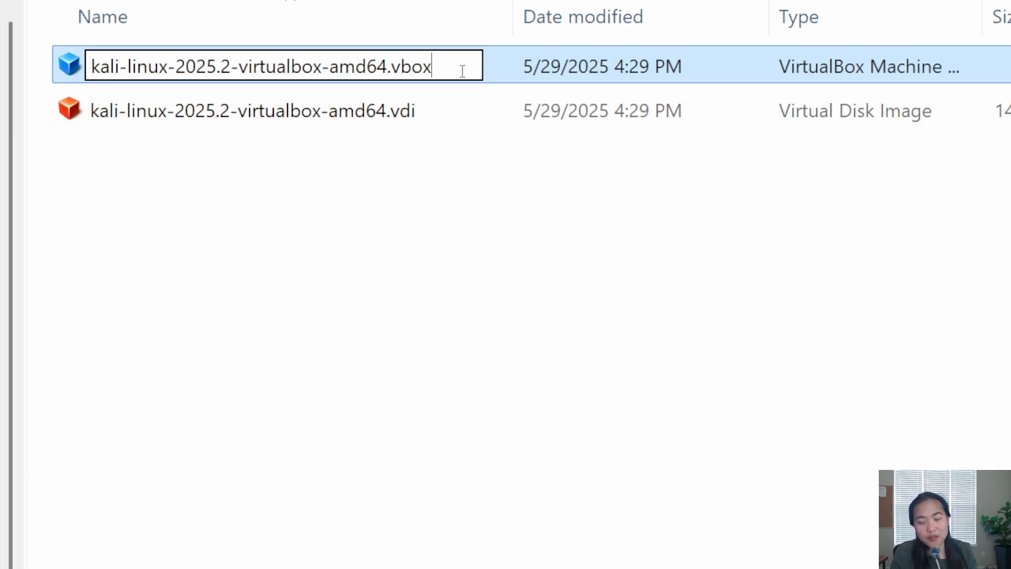
left_click(516, 66)
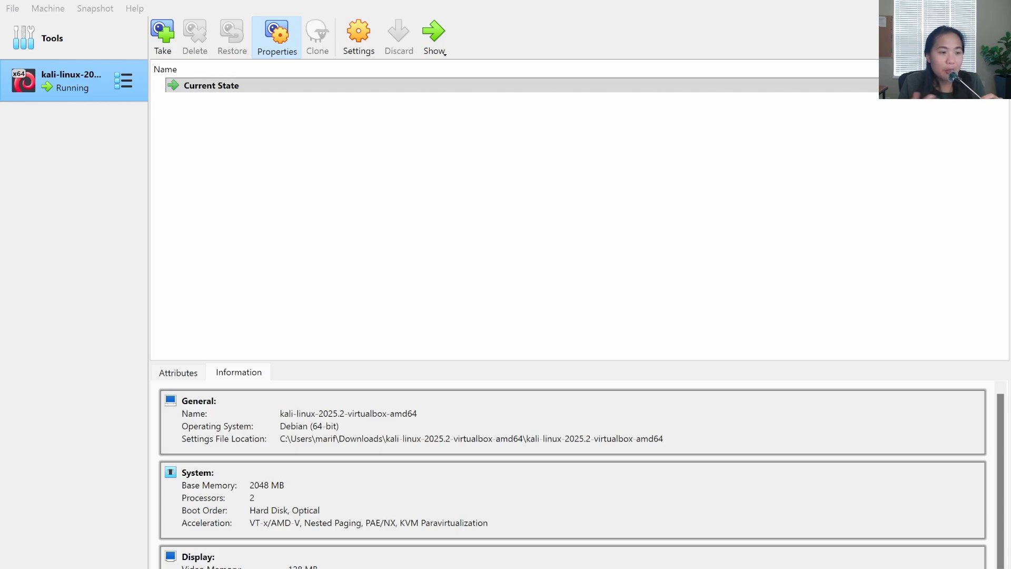
Step: Switch to VirtualBox and review the Kali machine's system and display information and its settings
left_click(679, 20)
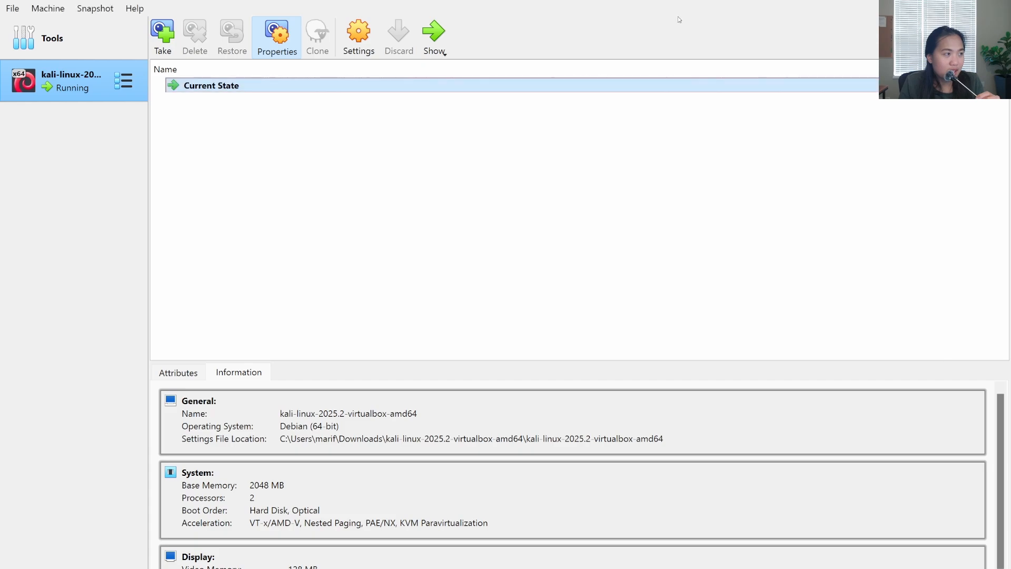
left_click(248, 483)
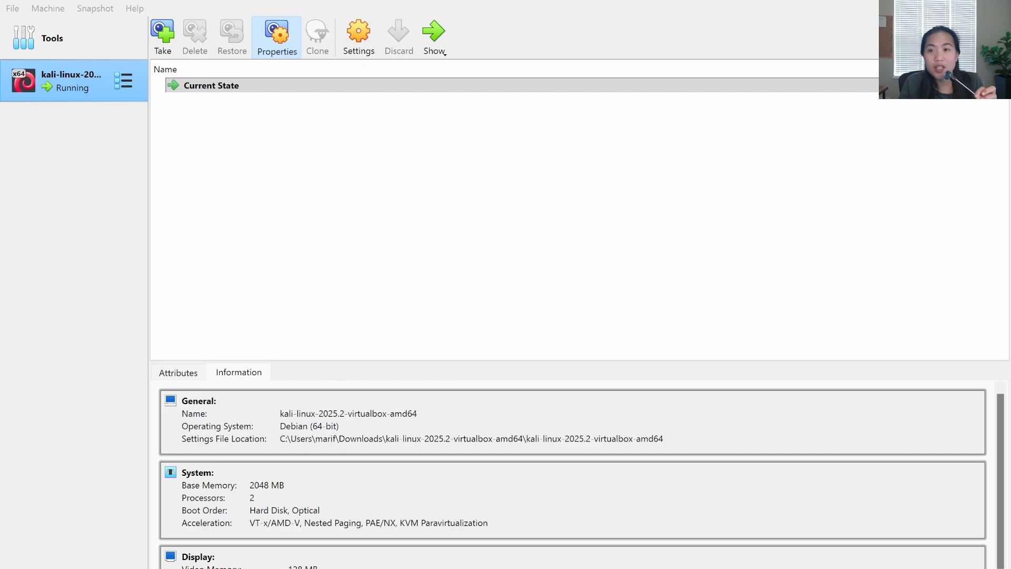
left_click(724, 59)
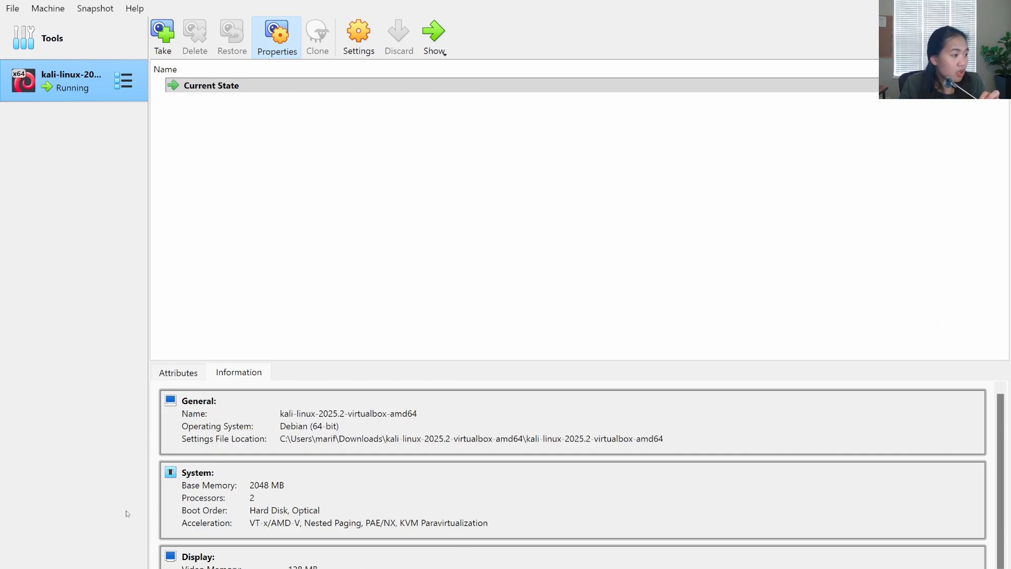
scroll(405, 516, "down", 1)
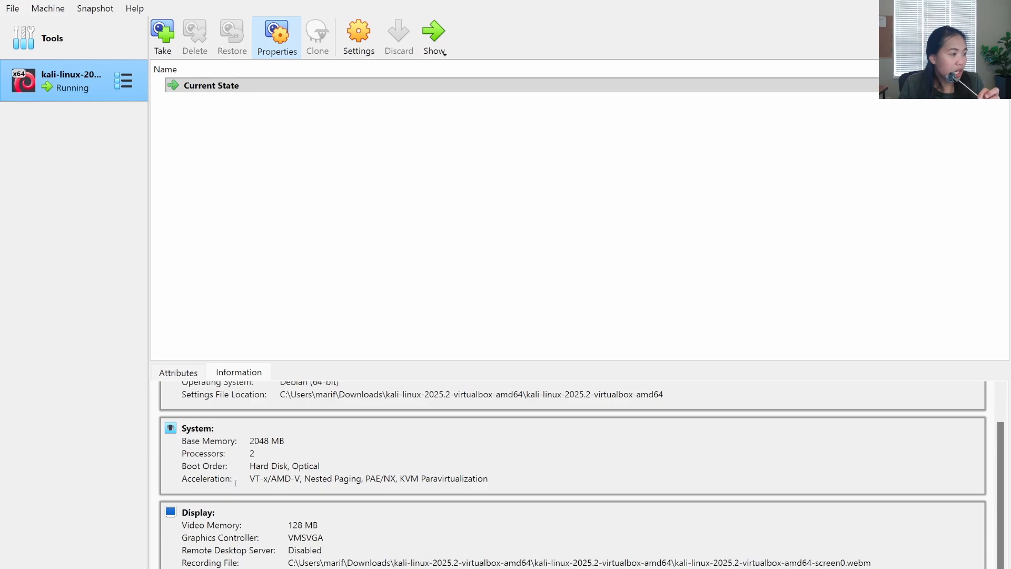
scroll(519, 499, "up", 1)
scroll(584, 490, "down", 2)
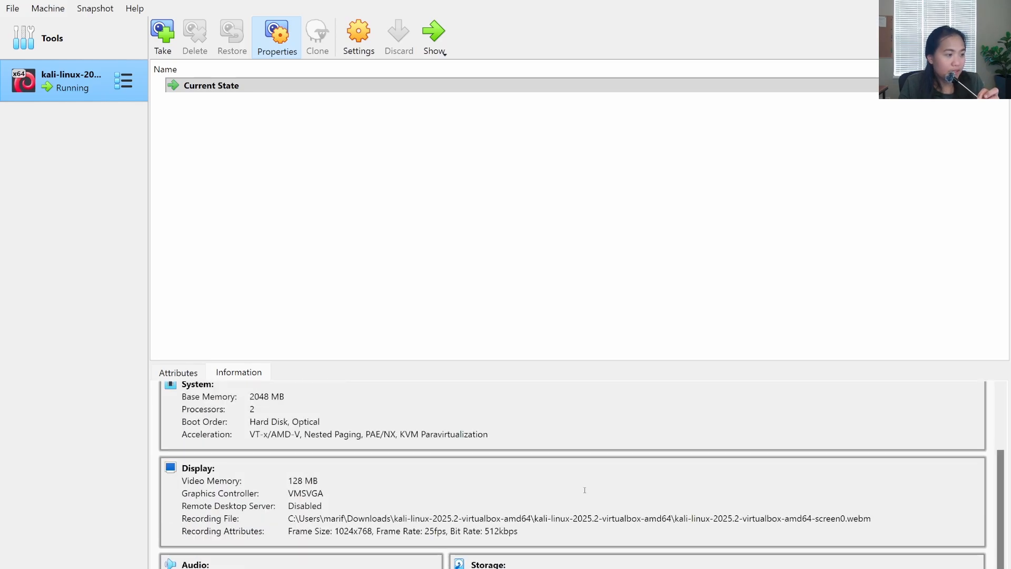
scroll(613, 540, "down", 1)
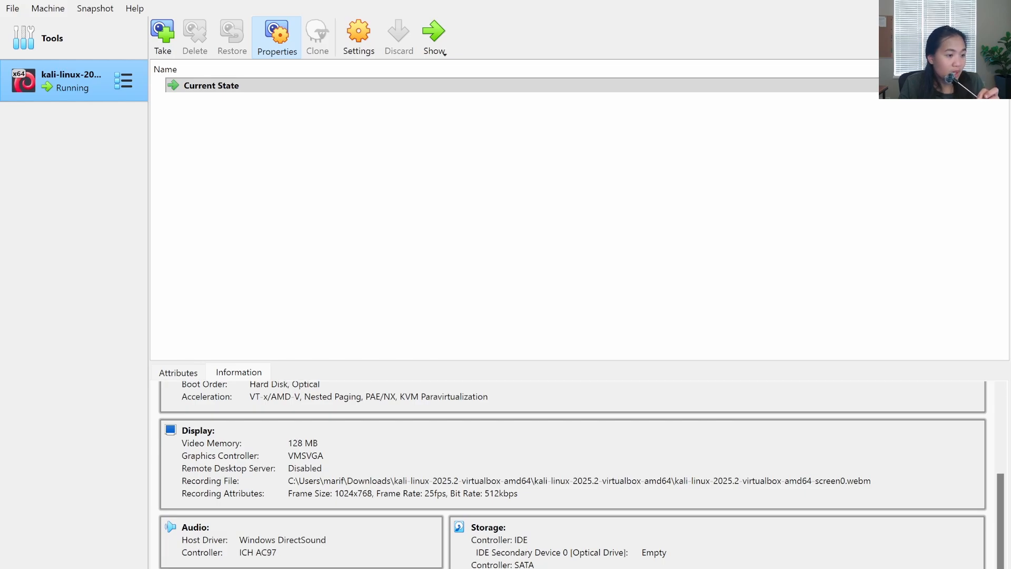
scroll(581, 473, "up", 1)
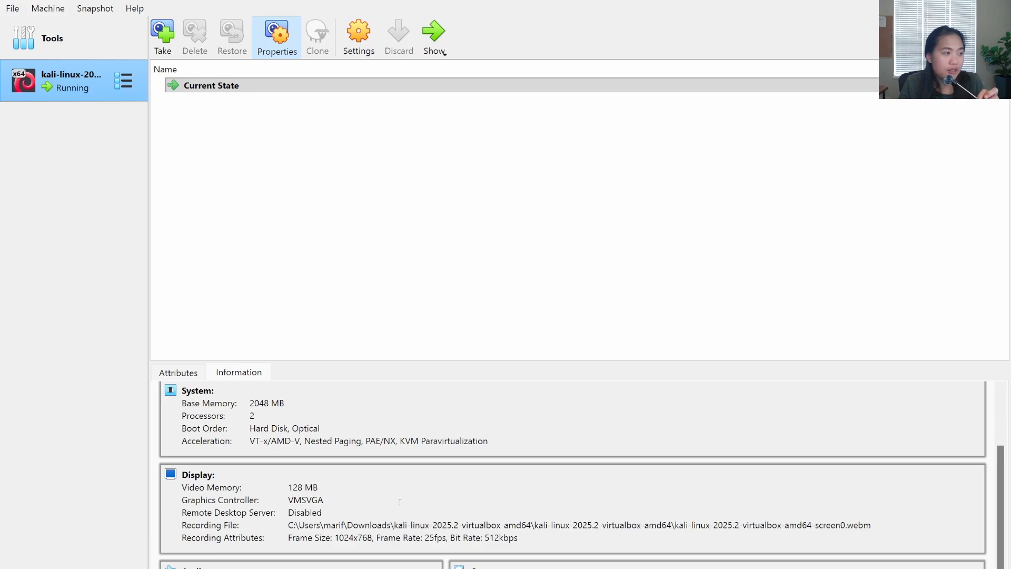
left_click(358, 39)
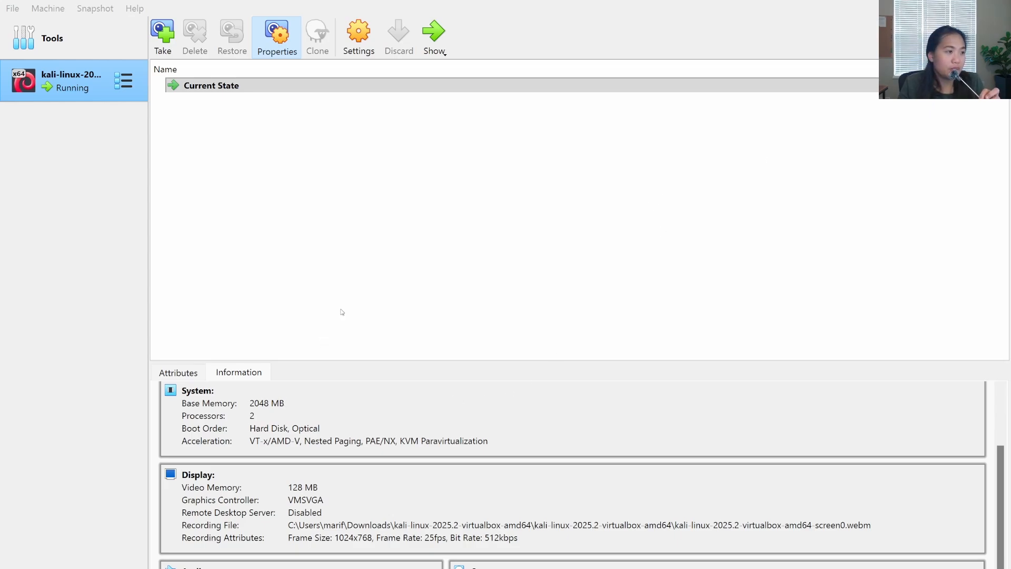
left_click(773, 163)
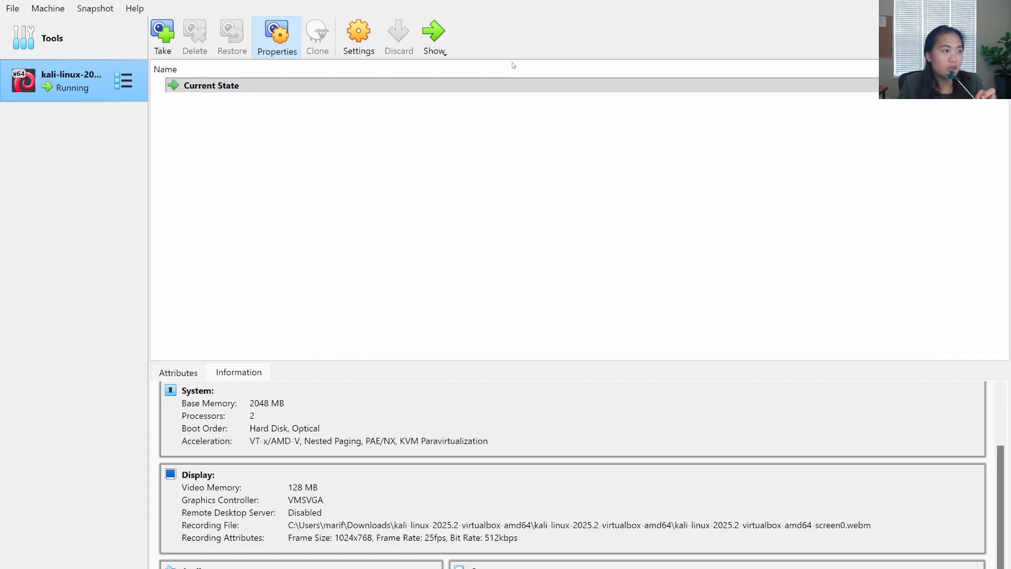
Step: Show the running Kali virtual machine's window and activate the username field of its login form
left_click(433, 45)
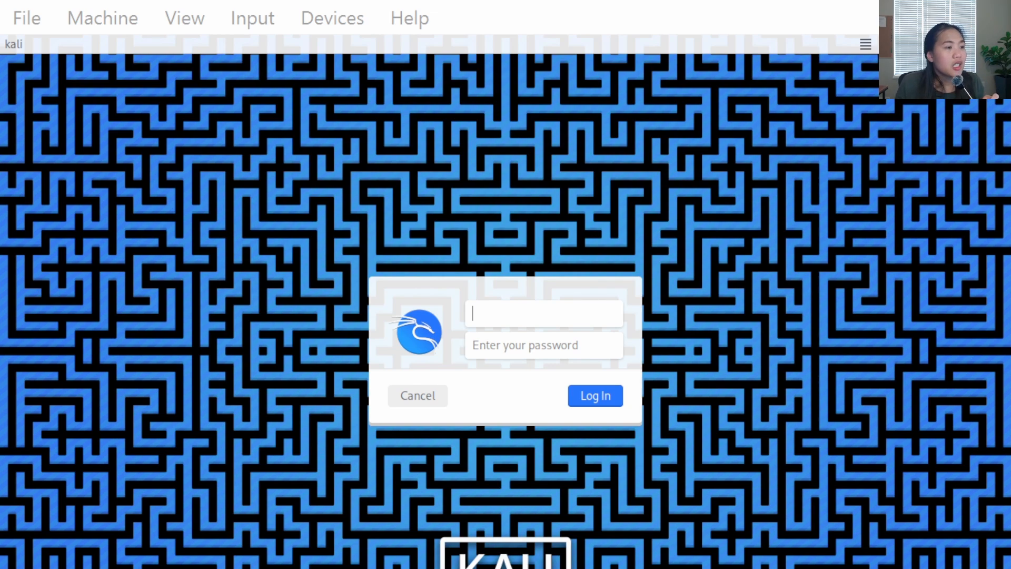
left_click(539, 316)
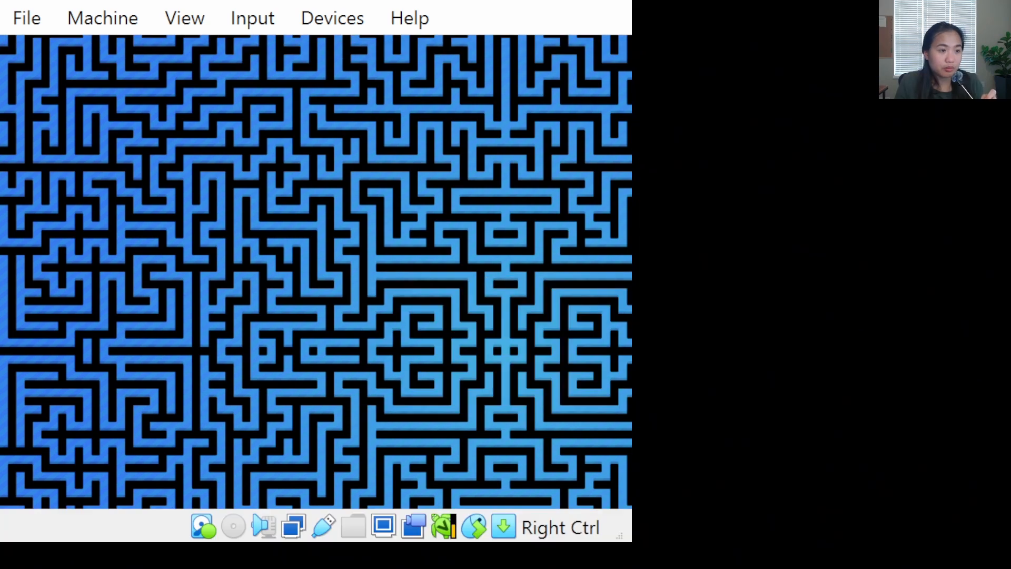